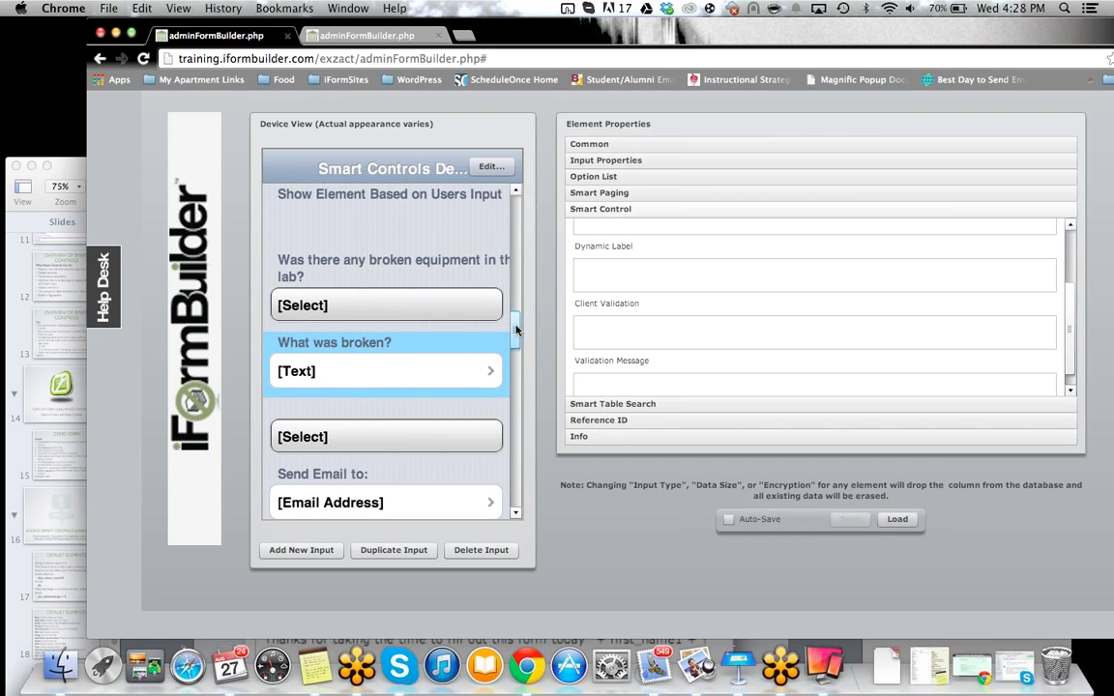
- Examine the Dynamic Label formula of the unlabeled select element below "What was broken?"
{"action": "left_click_drag", "start_coordinate": [515, 326], "coordinate": [515, 349]}
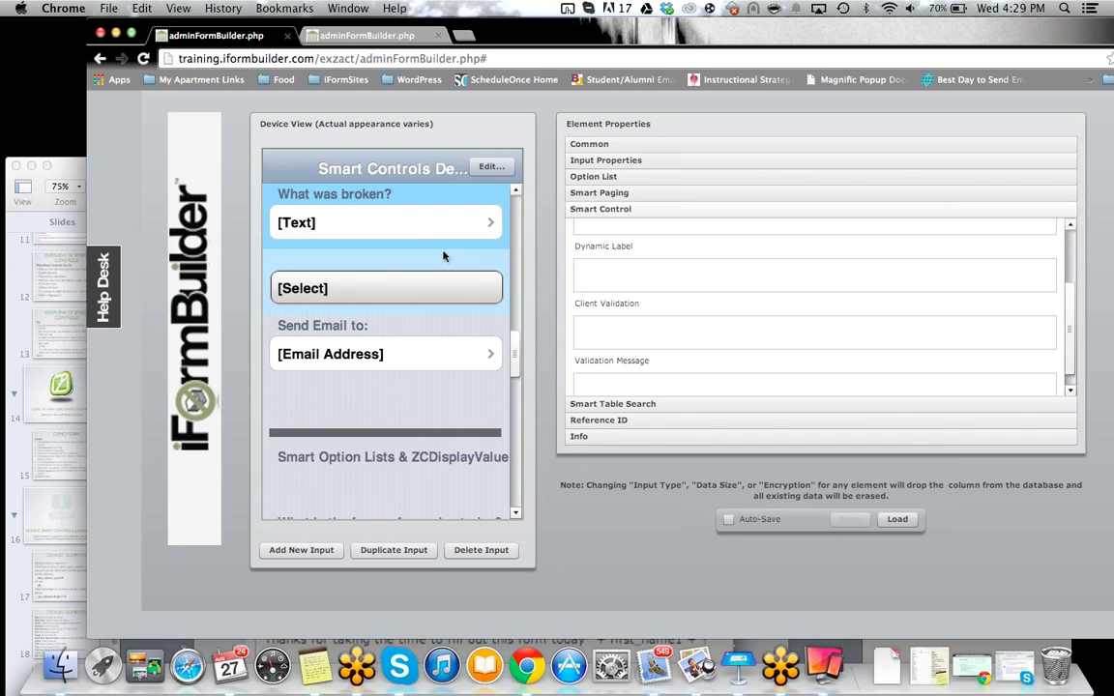
{"action": "left_click", "coordinate": [383, 266]}
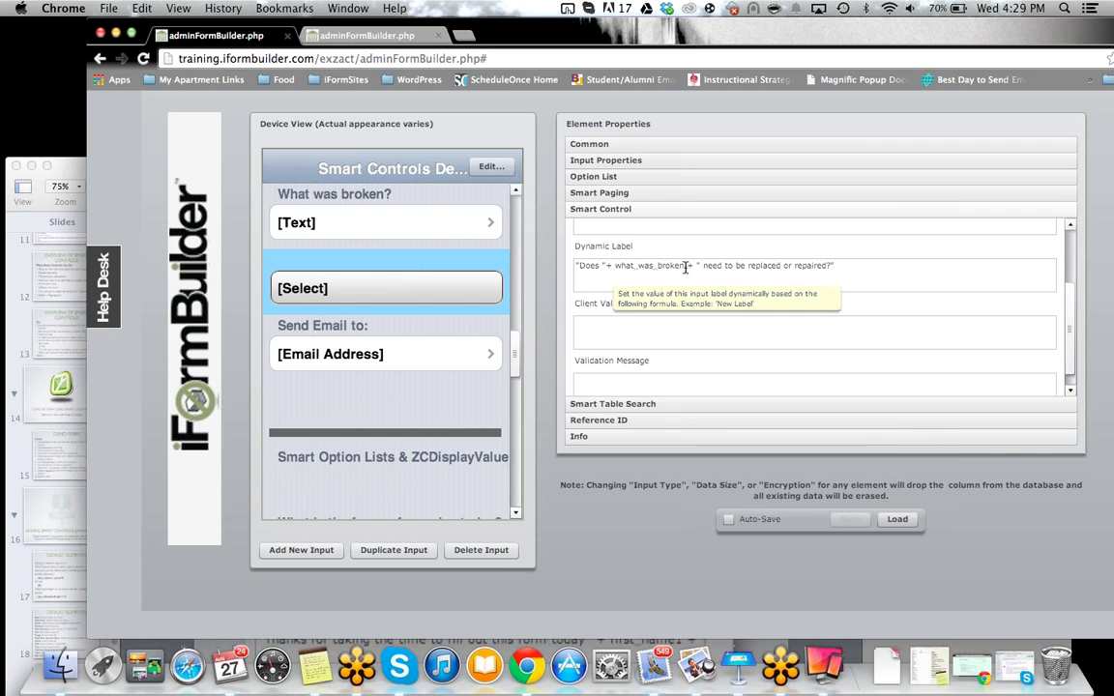
{"action": "double_click", "coordinate": [619, 266]}
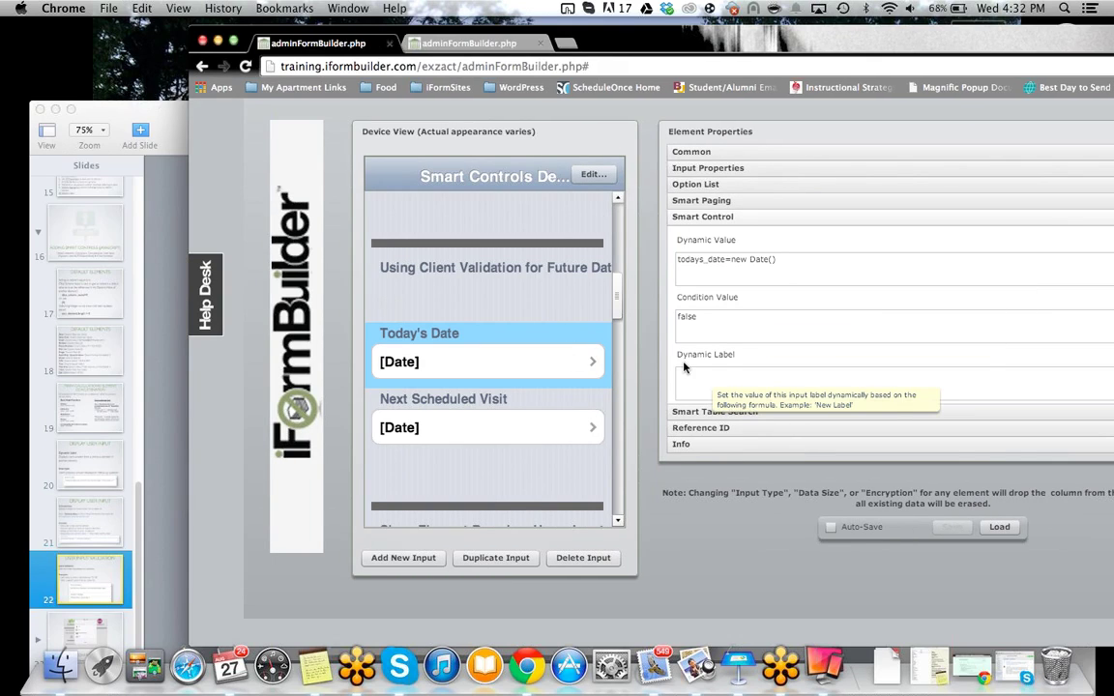
- Examine the Client Validation formula and Validation Message of the Next Scheduled Visit date element
{"action": "left_click", "coordinate": [500, 430]}
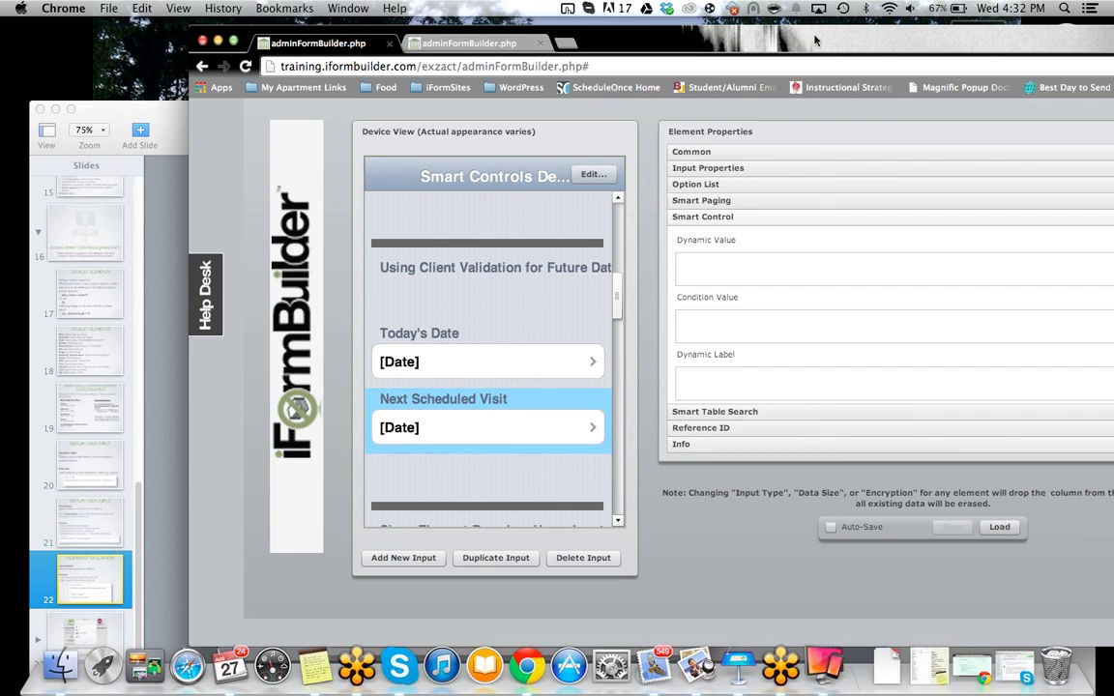
{"action": "left_click_drag", "start_coordinate": [815, 40], "coordinate": [674, 32]}
{"action": "scroll", "coordinate": [676, 320], "scroll_direction": "down", "scroll_amount": 3}
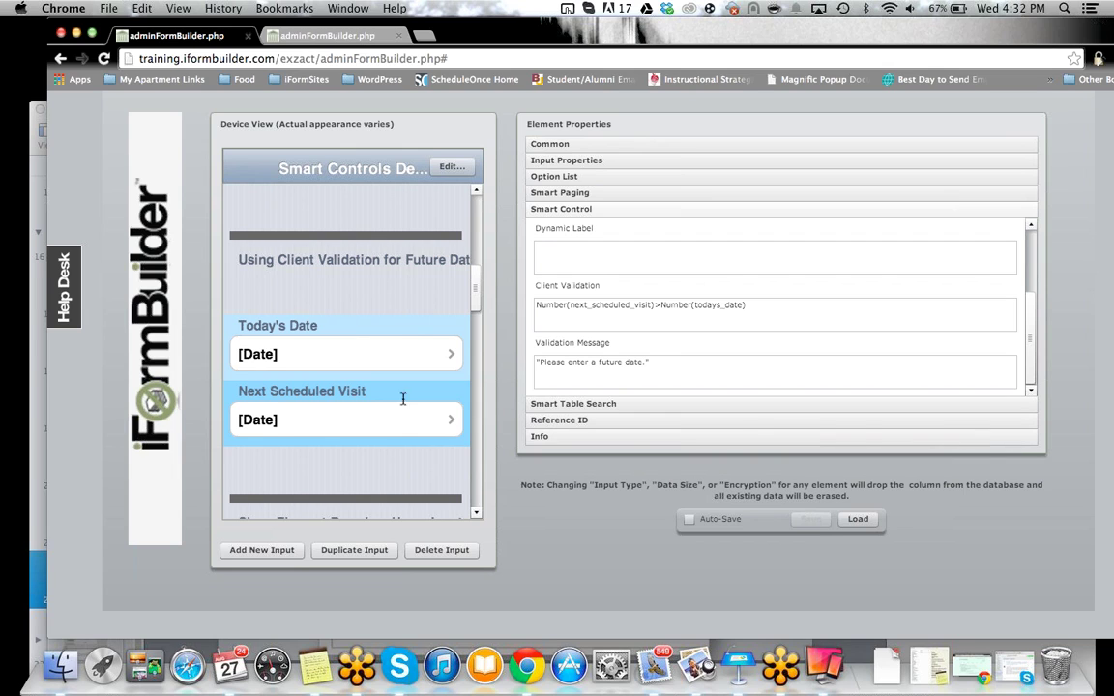
{"action": "left_click_drag", "start_coordinate": [716, 364], "coordinate": [503, 362]}
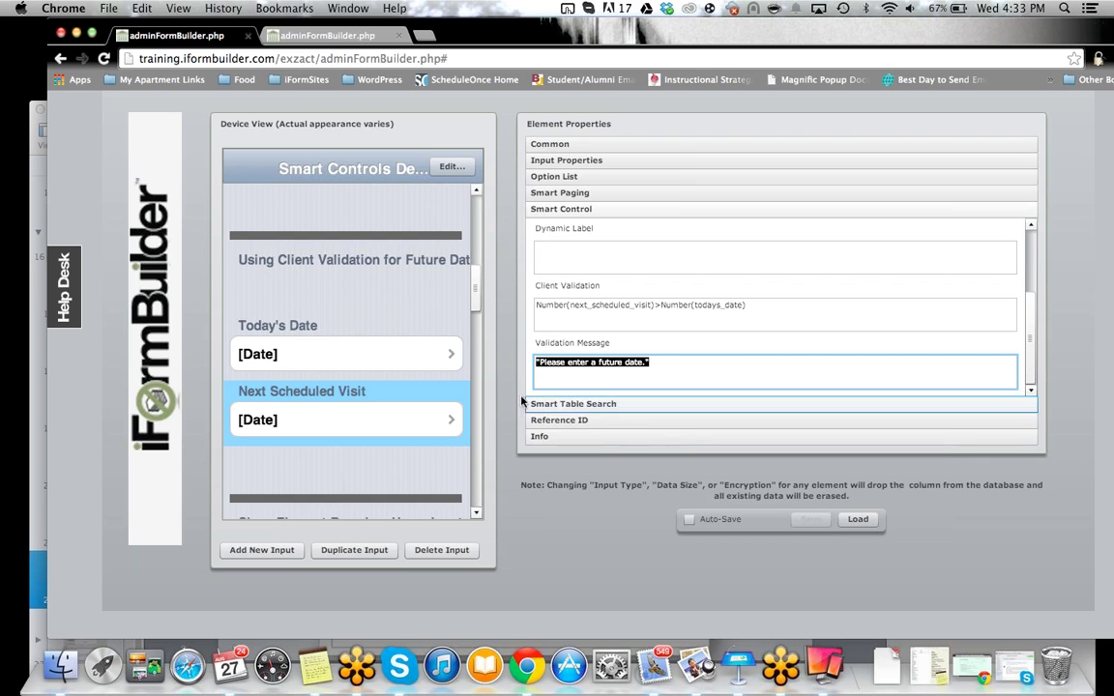
{"action": "left_click_drag", "start_coordinate": [474, 293], "coordinate": [476, 301]}
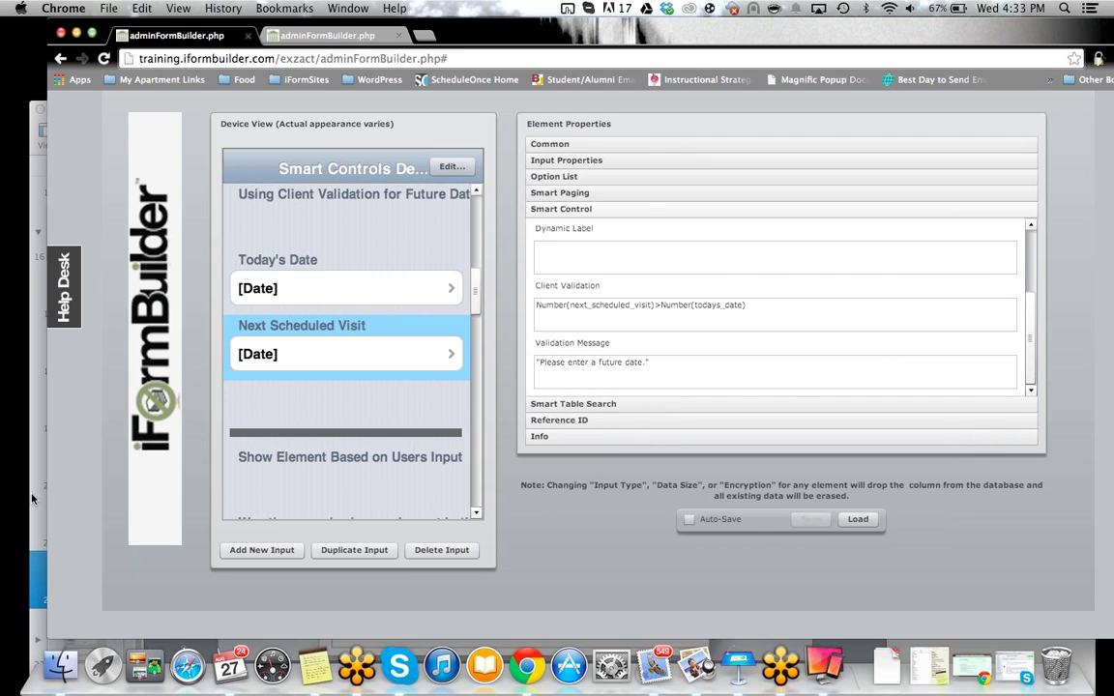
- Switch to Keynote and present the slides from User Input Validation through Display Element Based on User Selection, then end the slideshow
{"action": "left_click", "coordinate": [32, 451]}
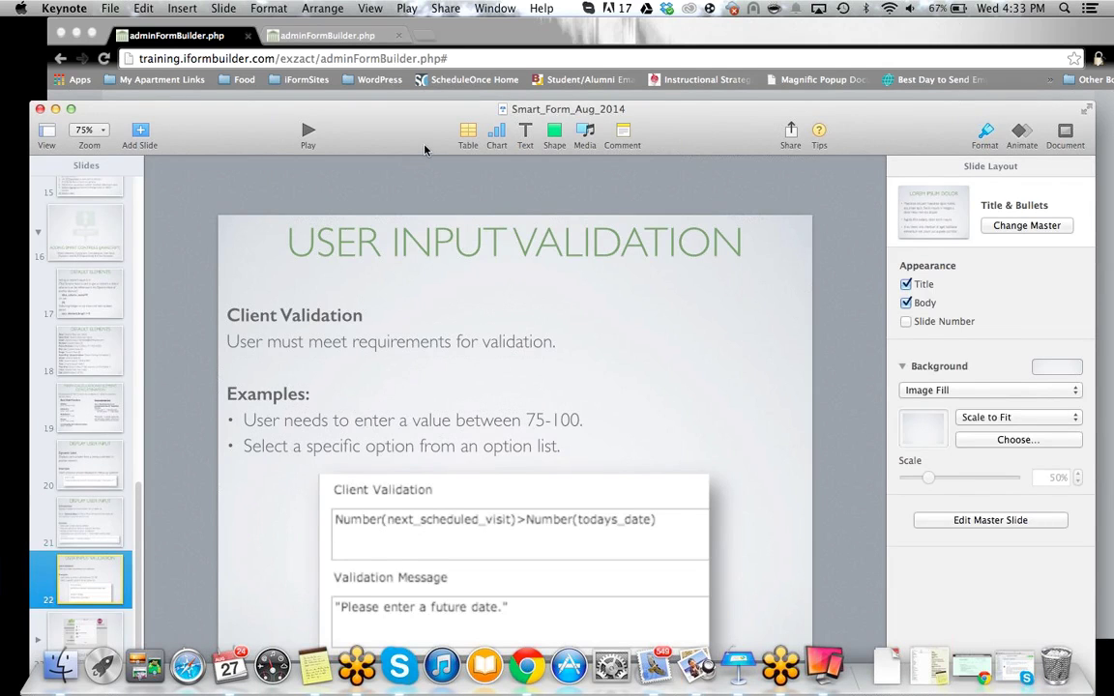
{"action": "left_click_drag", "start_coordinate": [424, 143], "coordinate": [424, 61]}
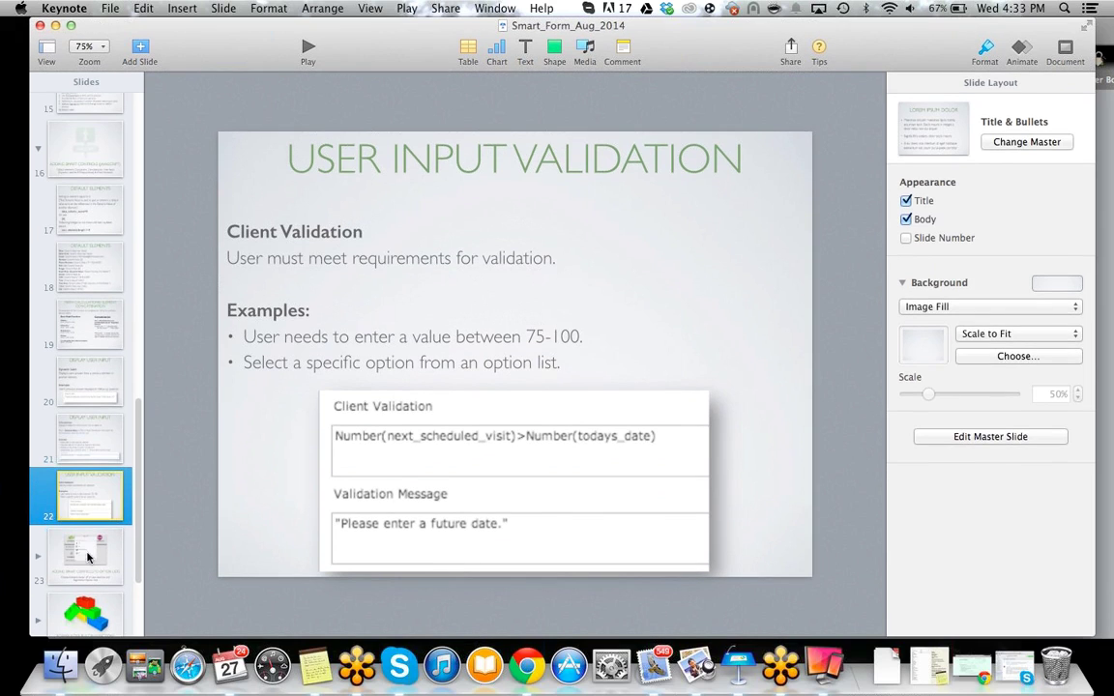
{"action": "left_click", "coordinate": [305, 49]}
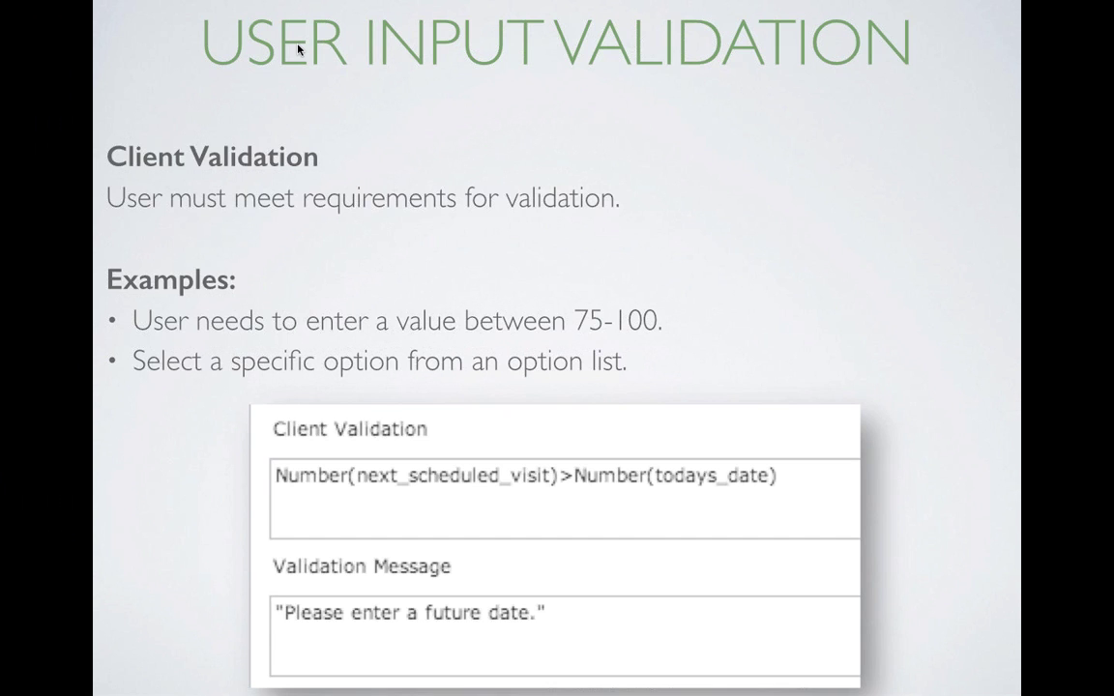
{"action": "left_click", "coordinate": [298, 49]}
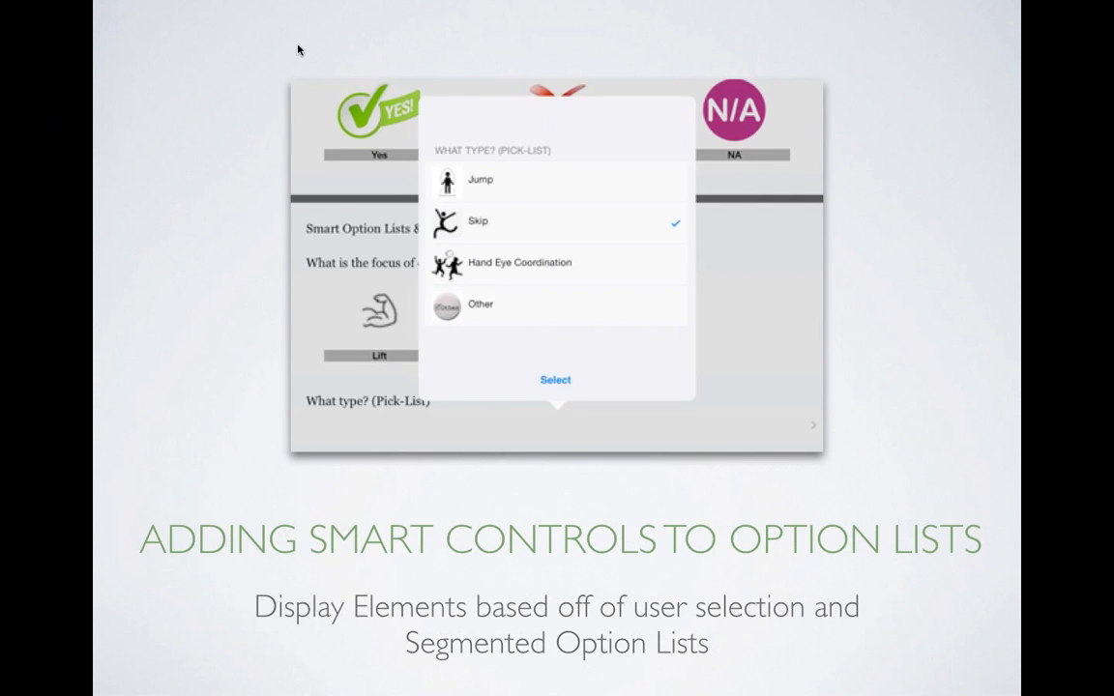
{"action": "key", "text": "Right"}
{"action": "key", "text": "Escape"}
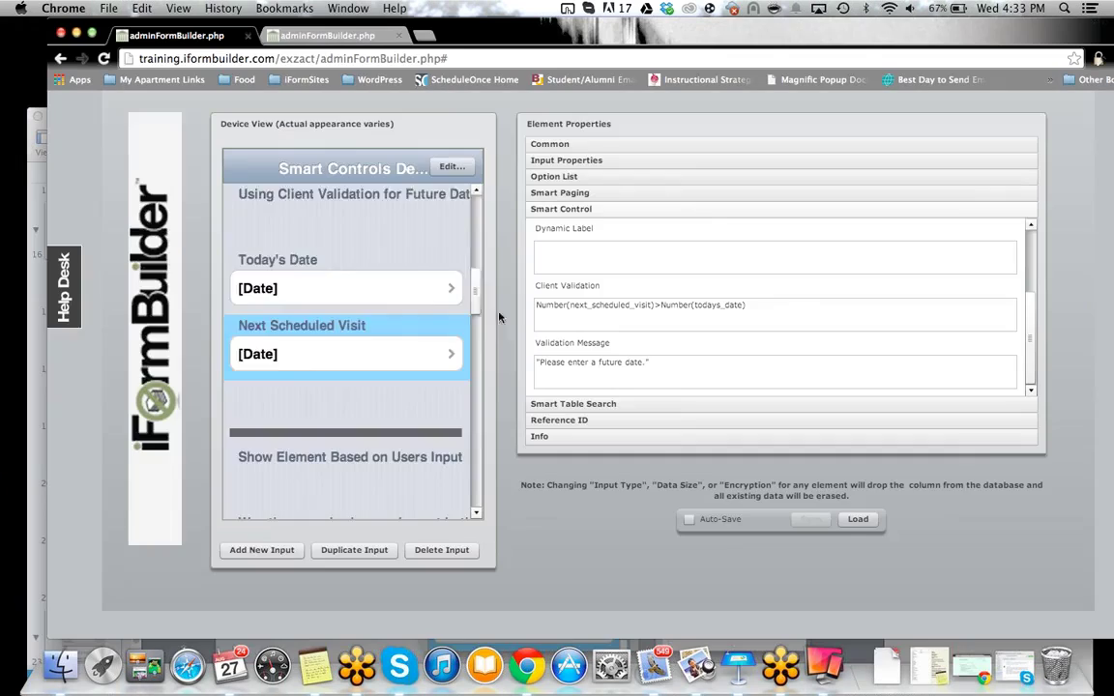
- Examine the Condition Value and Dynamic Label of the unlabeled text element below the "What type? (Pick-List)" element
{"action": "scroll", "coordinate": [479, 350], "scroll_direction": "down", "scroll_amount": 5}
{"action": "left_click_drag", "start_coordinate": [478, 351], "coordinate": [479, 412]}
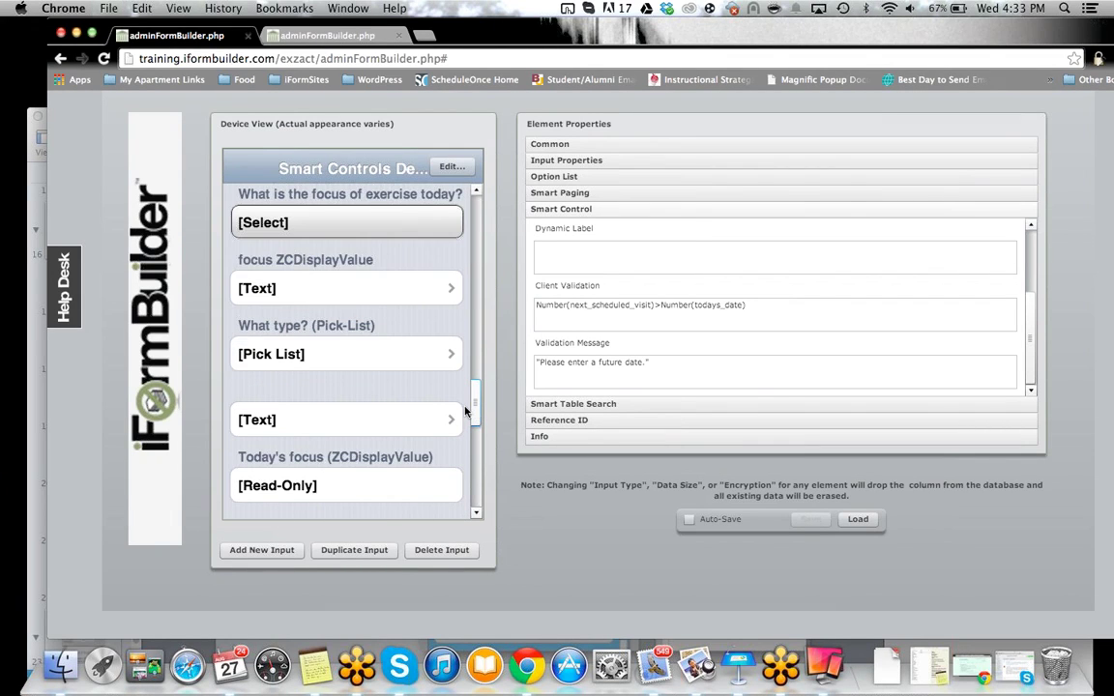
{"action": "left_click", "coordinate": [404, 386]}
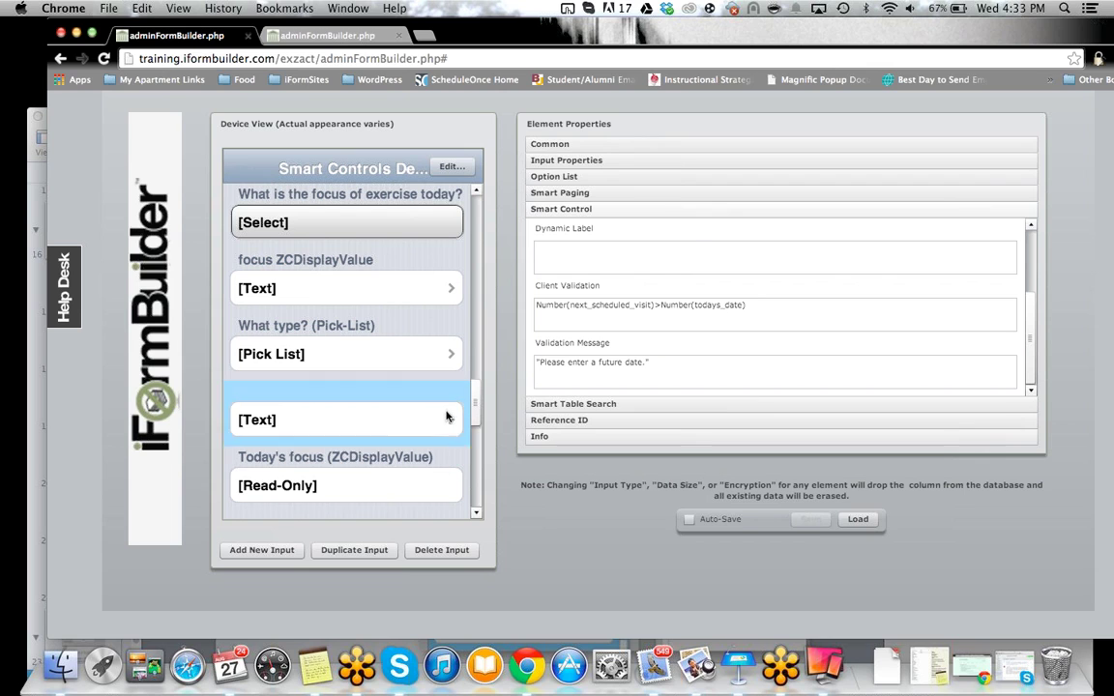
{"action": "left_click", "coordinate": [404, 358]}
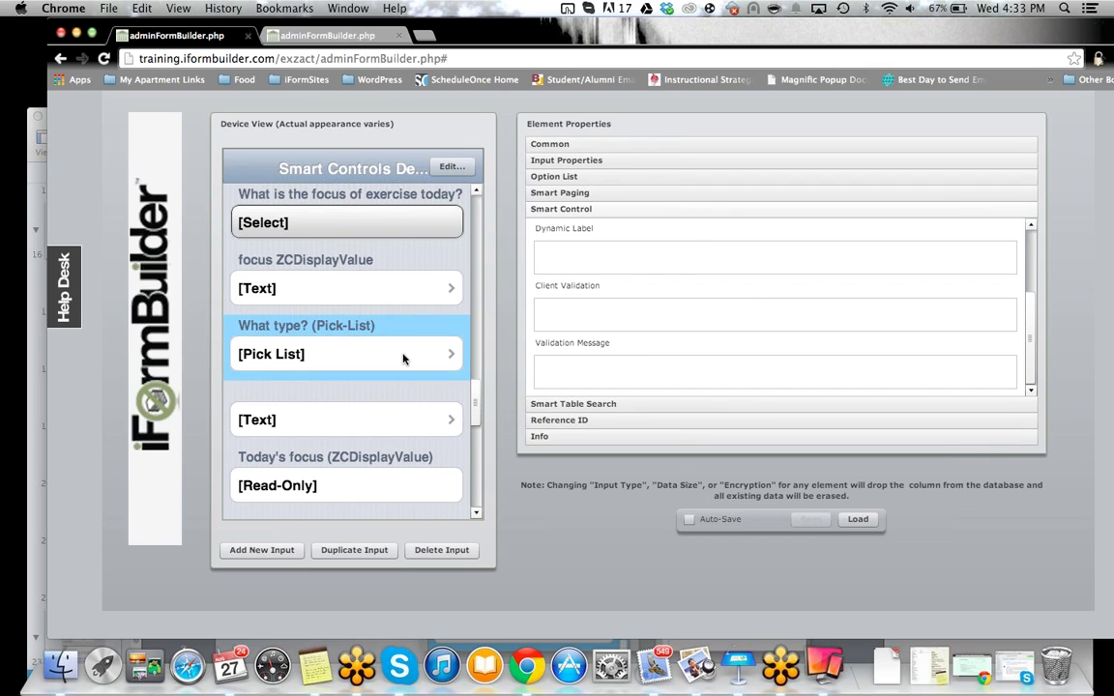
{"action": "mouse_move", "coordinate": [473, 389]}
{"action": "left_mouse_down"}
{"action": "mouse_move", "coordinate": [473, 399]}
{"action": "mouse_move", "coordinate": [473, 384]}
{"action": "left_mouse_up"}
{"action": "left_click", "coordinate": [390, 387]}
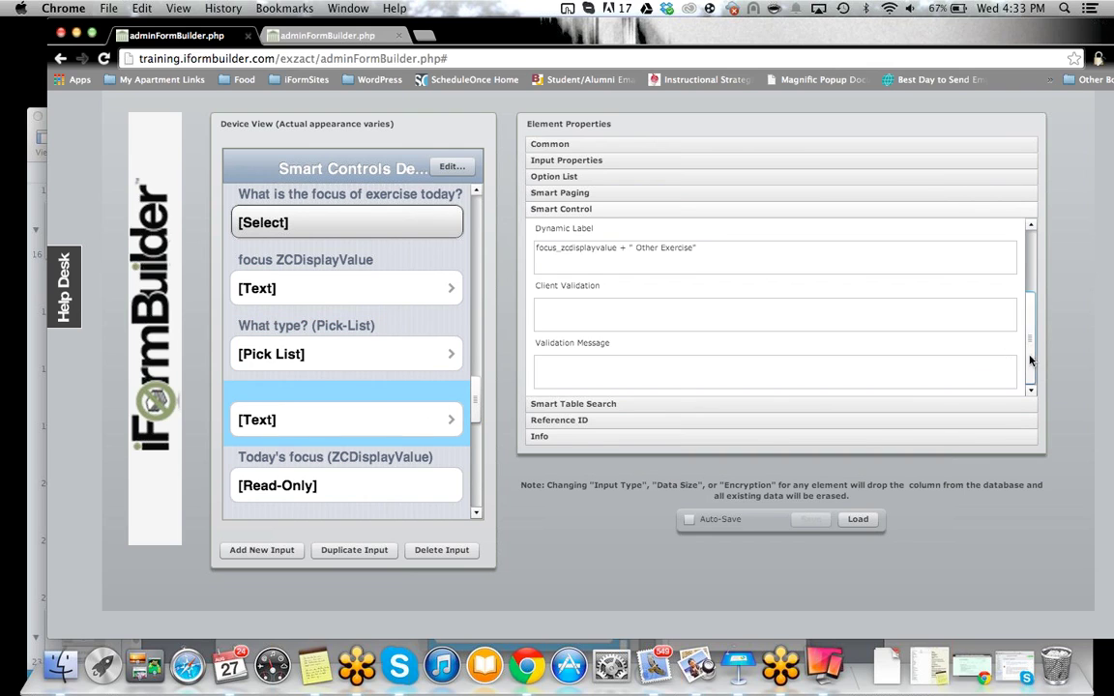
{"action": "left_click_drag", "start_coordinate": [1030, 360], "coordinate": [1030, 297]}
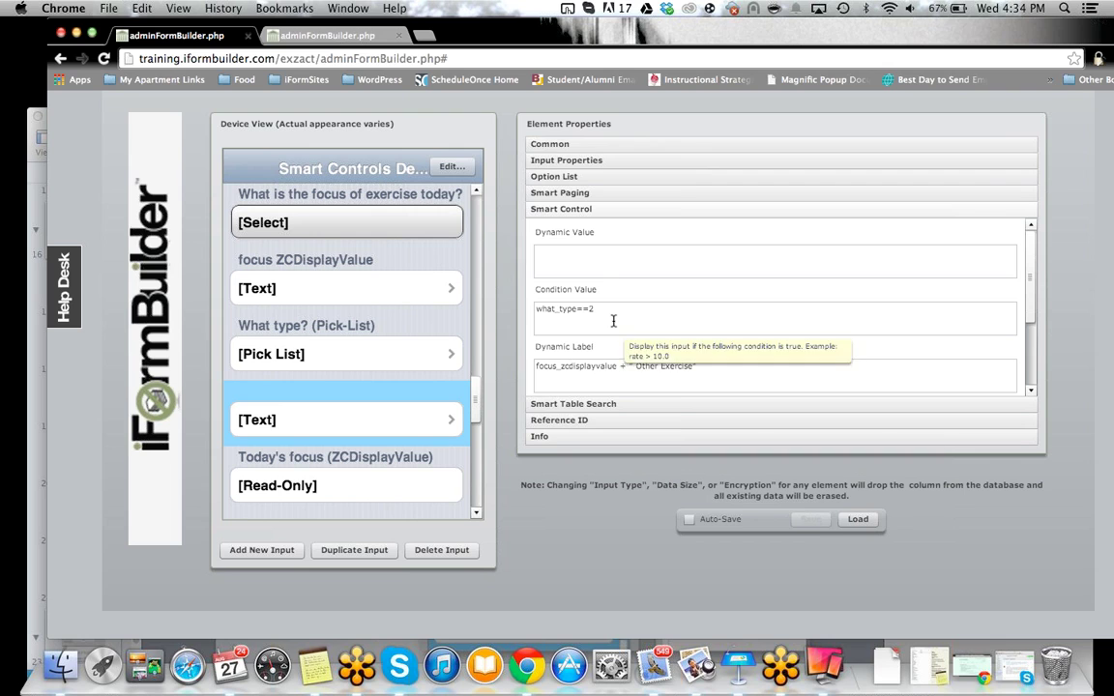
{"action": "left_click", "coordinate": [331, 332]}
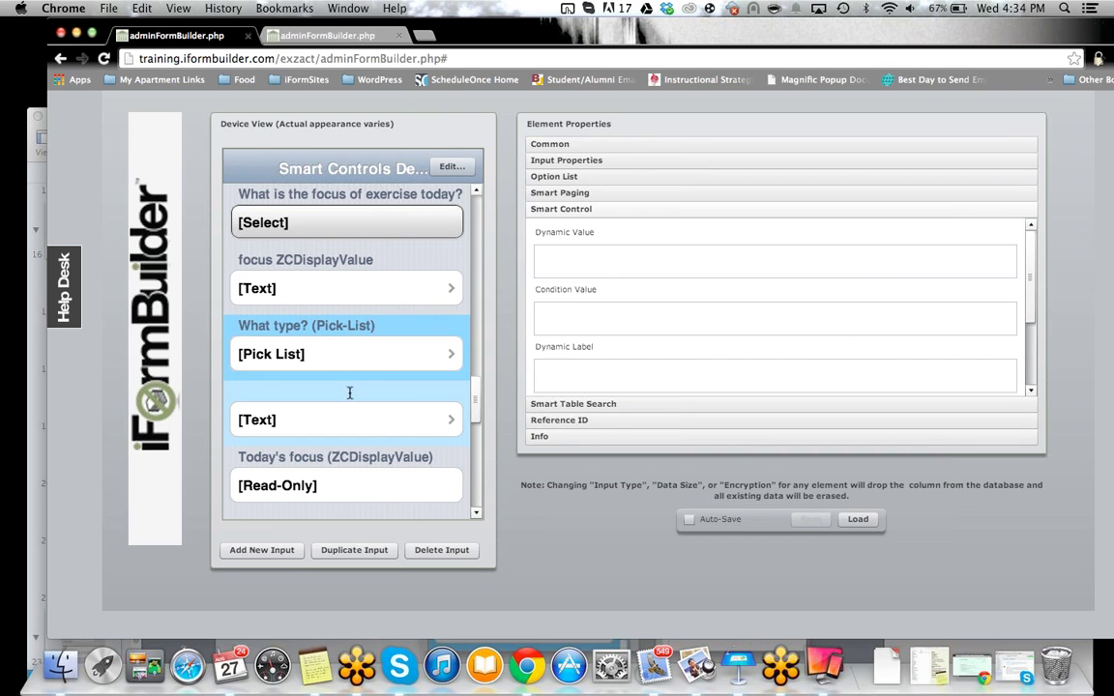
{"action": "left_click", "coordinate": [399, 412]}
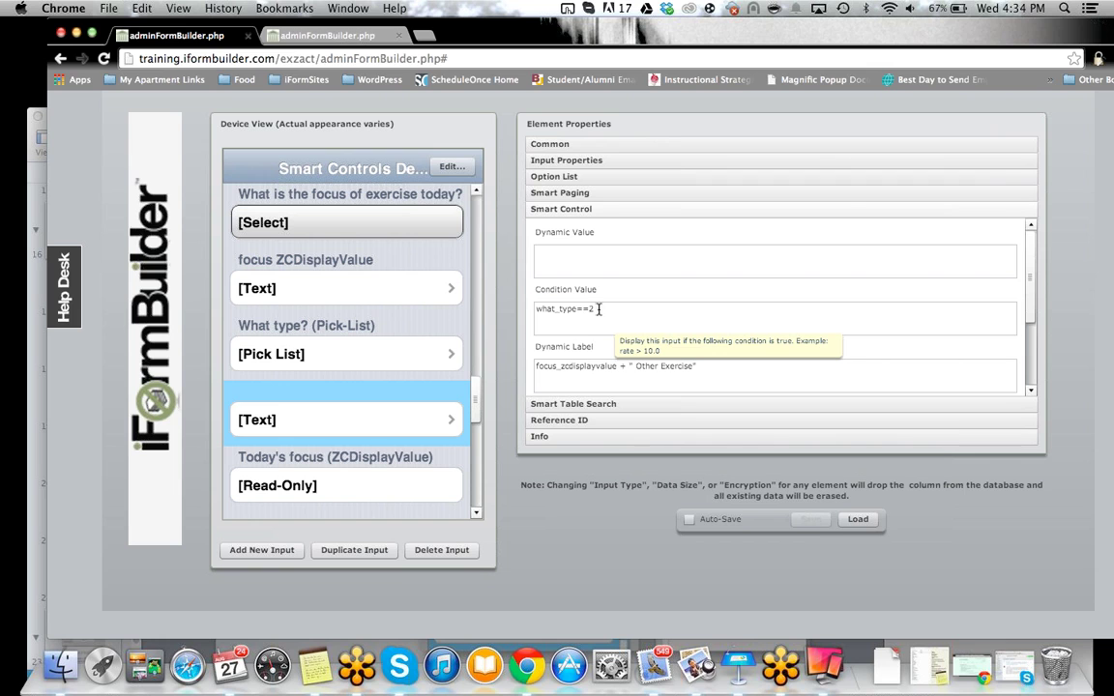
{"action": "left_click_drag", "start_coordinate": [595, 310], "coordinate": [560, 310]}
- Open the Option List Manager for the "What type? (Pick-List)" element and examine the condition lines that segment its options
{"action": "left_click", "coordinate": [448, 332]}
{"action": "left_click", "coordinate": [580, 178]}
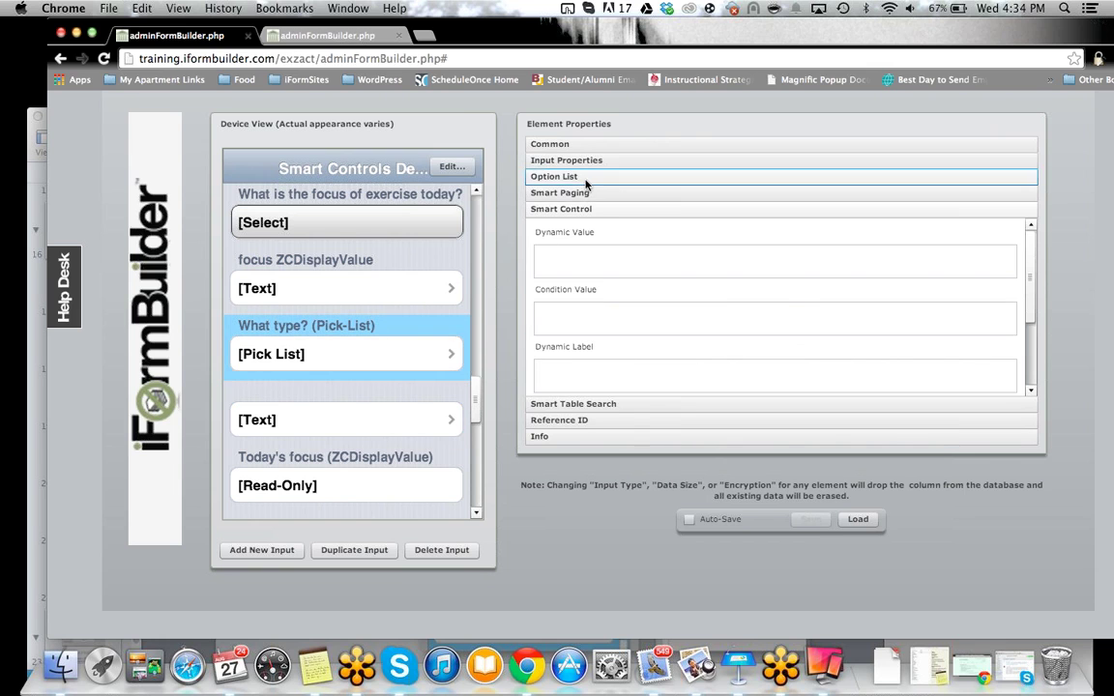
{"action": "left_click", "coordinate": [596, 347]}
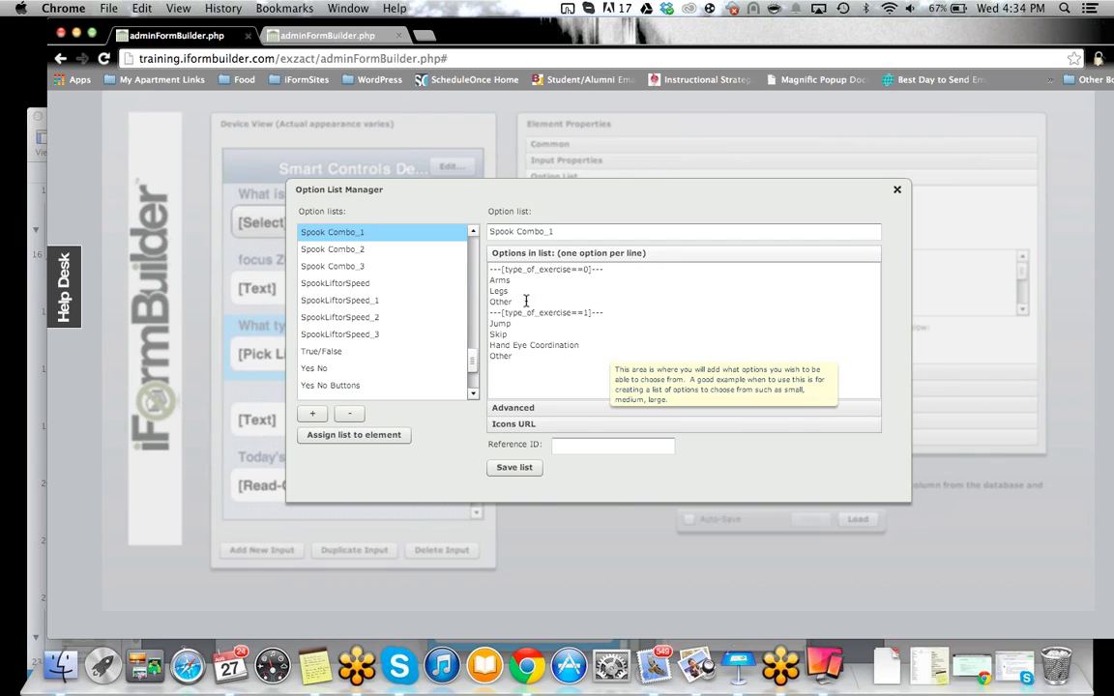
{"action": "left_click_drag", "start_coordinate": [512, 302], "coordinate": [481, 300]}
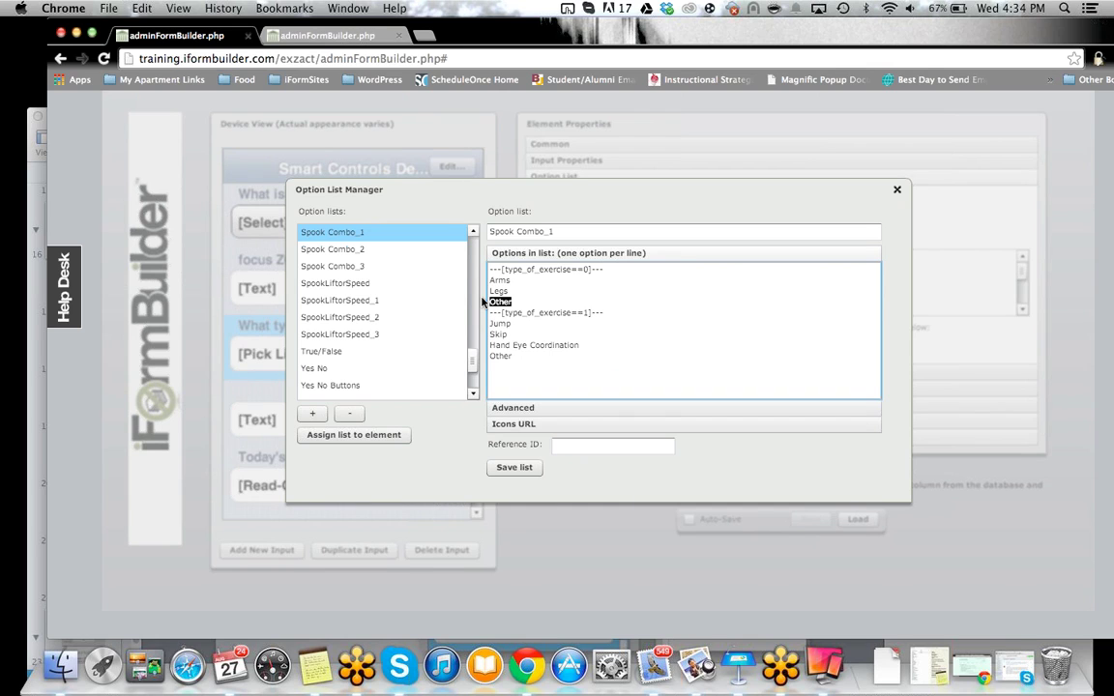
{"action": "left_click_drag", "start_coordinate": [607, 313], "coordinate": [457, 315]}
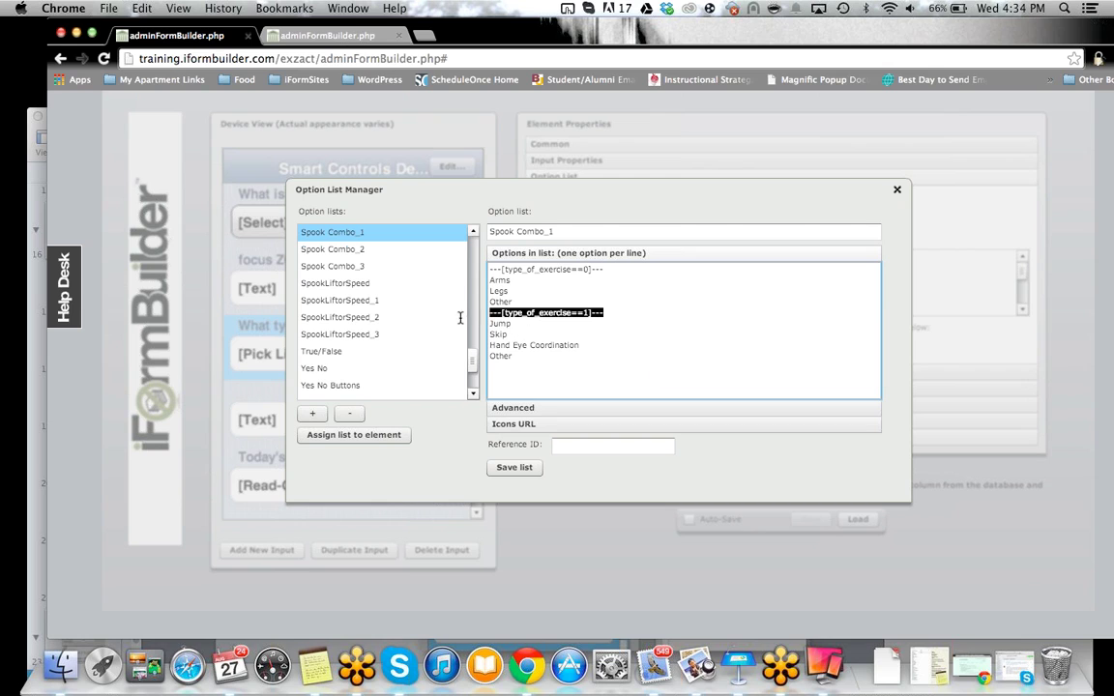
{"action": "left_click_drag", "start_coordinate": [606, 269], "coordinate": [426, 242]}
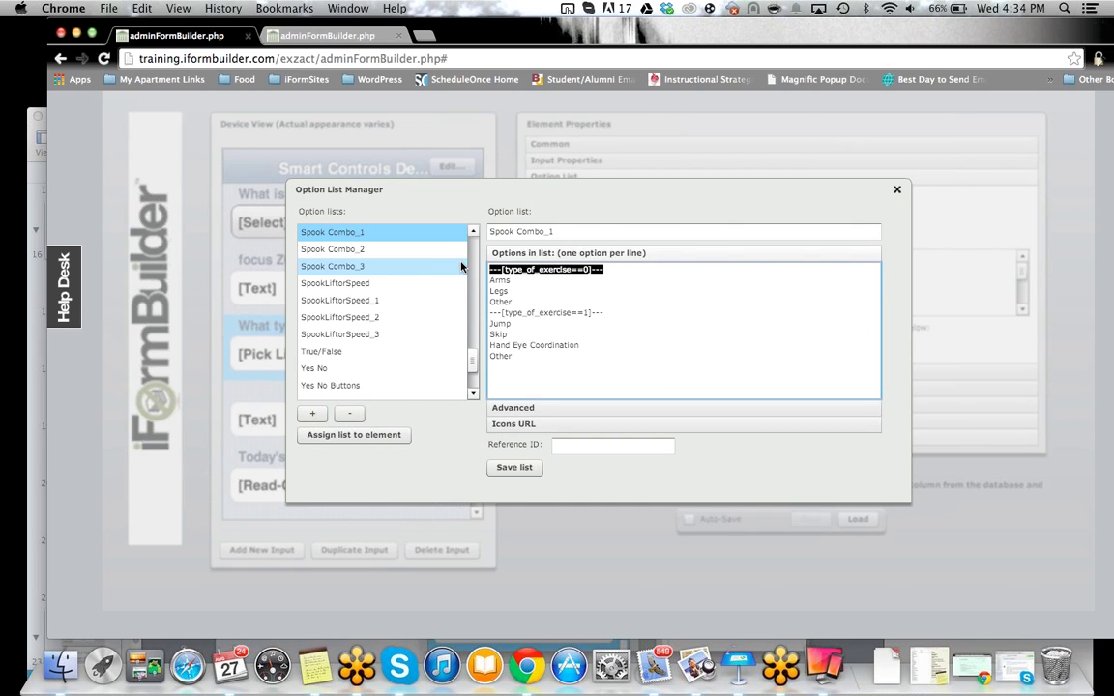
- Examine the condition values in the advanced table of the Spook Combo_1 list, then close the Option List Manager
{"action": "left_click", "coordinate": [530, 407]}
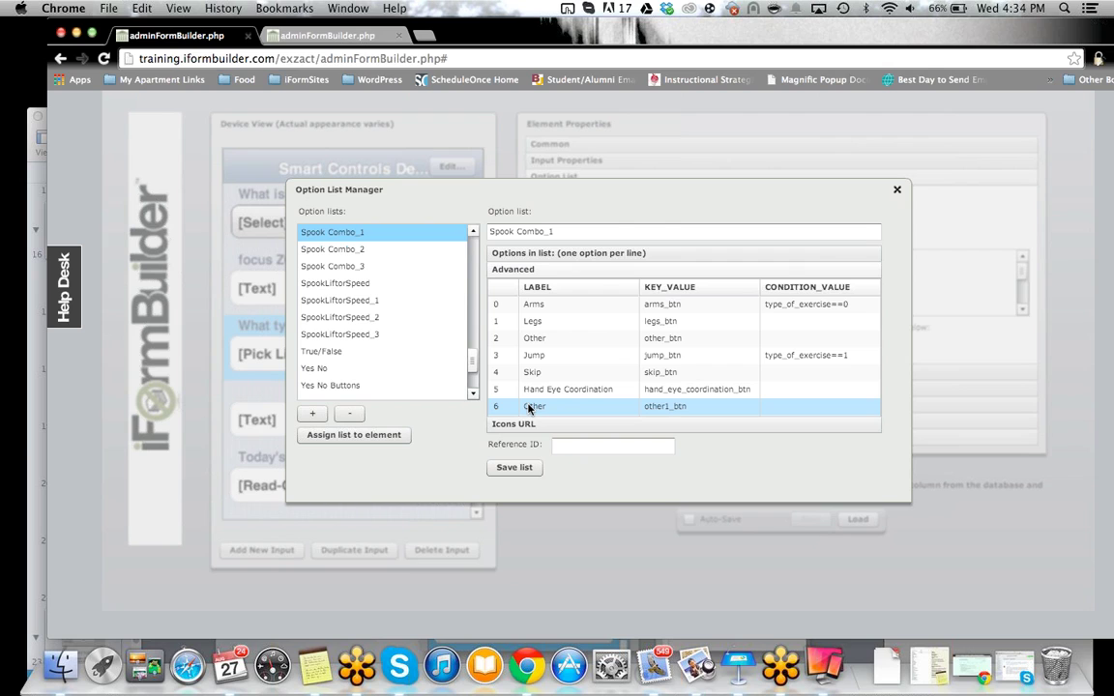
{"action": "left_click", "coordinate": [828, 319]}
{"action": "left_click", "coordinate": [828, 304]}
{"action": "left_click", "coordinate": [830, 305]}
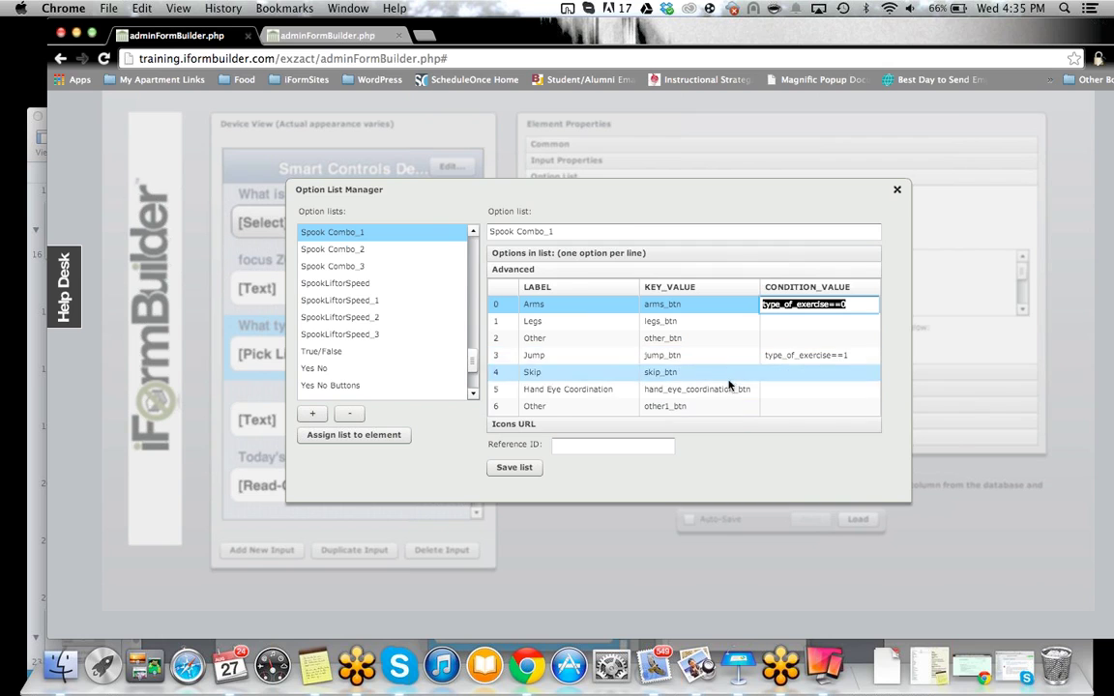
{"action": "scroll", "coordinate": [822, 280], "scroll_direction": "down", "scroll_amount": 1}
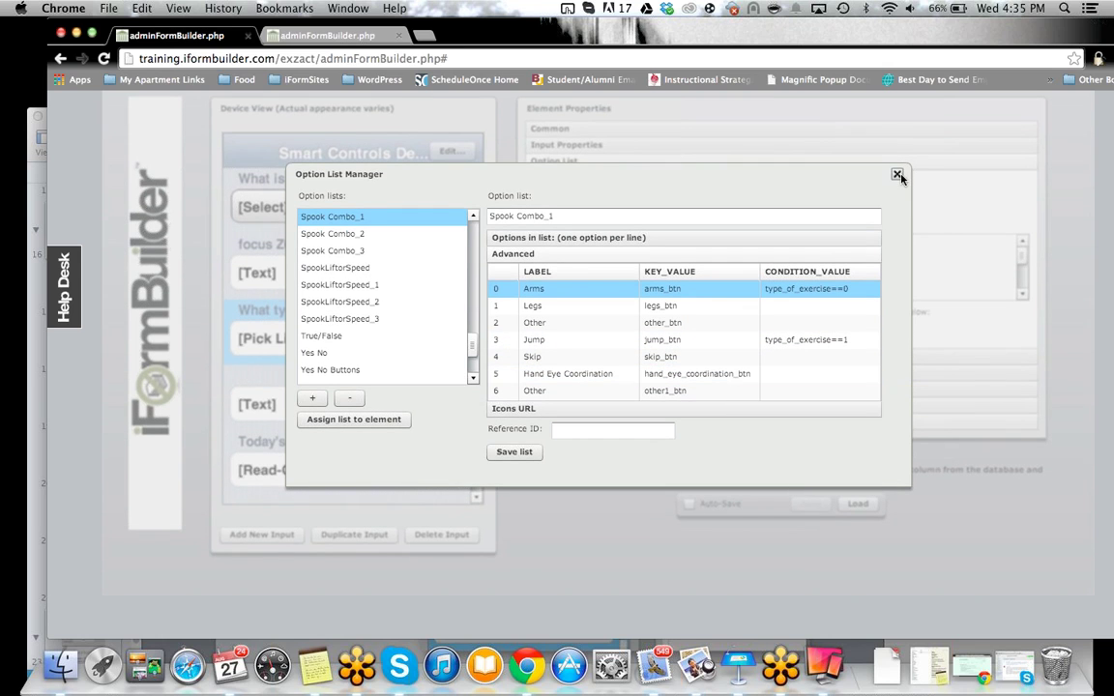
{"action": "left_click", "coordinate": [897, 176]}
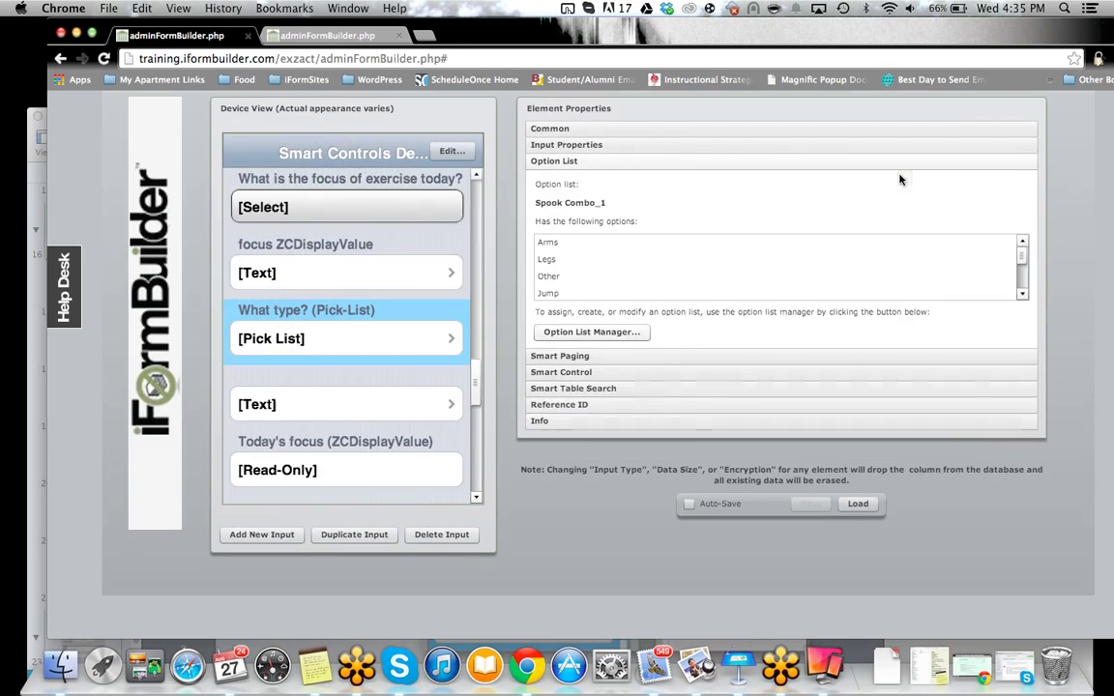
- Compare the options of "What is the focus of exercise today?" with the segmented option list of "What type? (Pick-List)"
{"action": "left_click", "coordinate": [337, 198]}
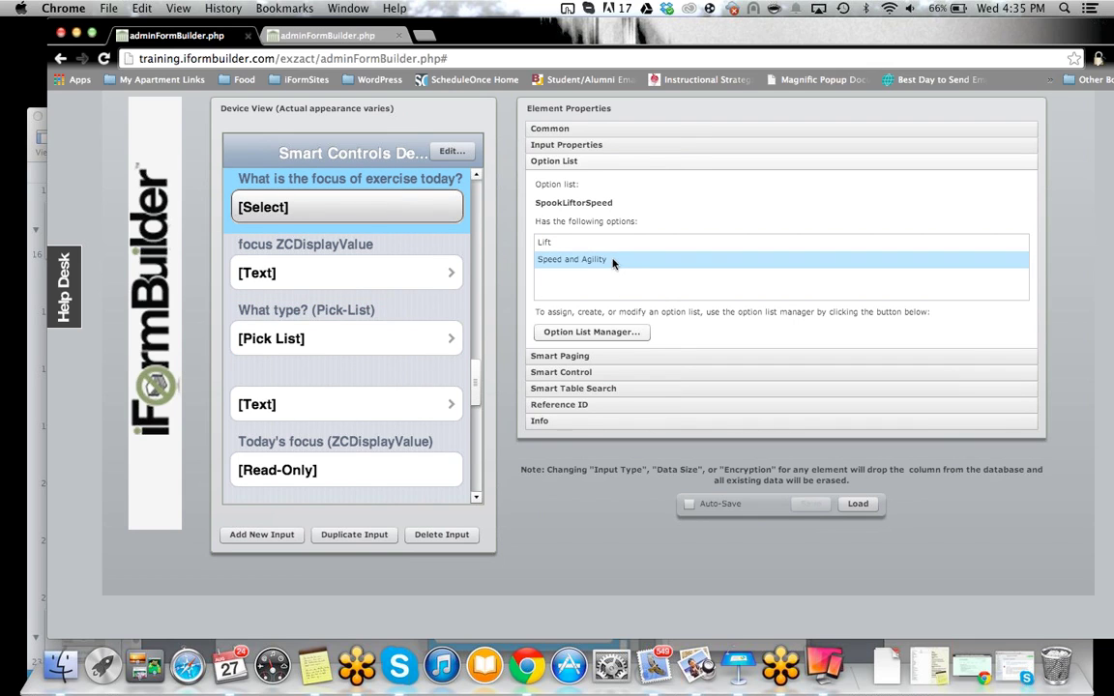
{"action": "left_click", "coordinate": [365, 319]}
{"action": "left_click", "coordinate": [587, 333]}
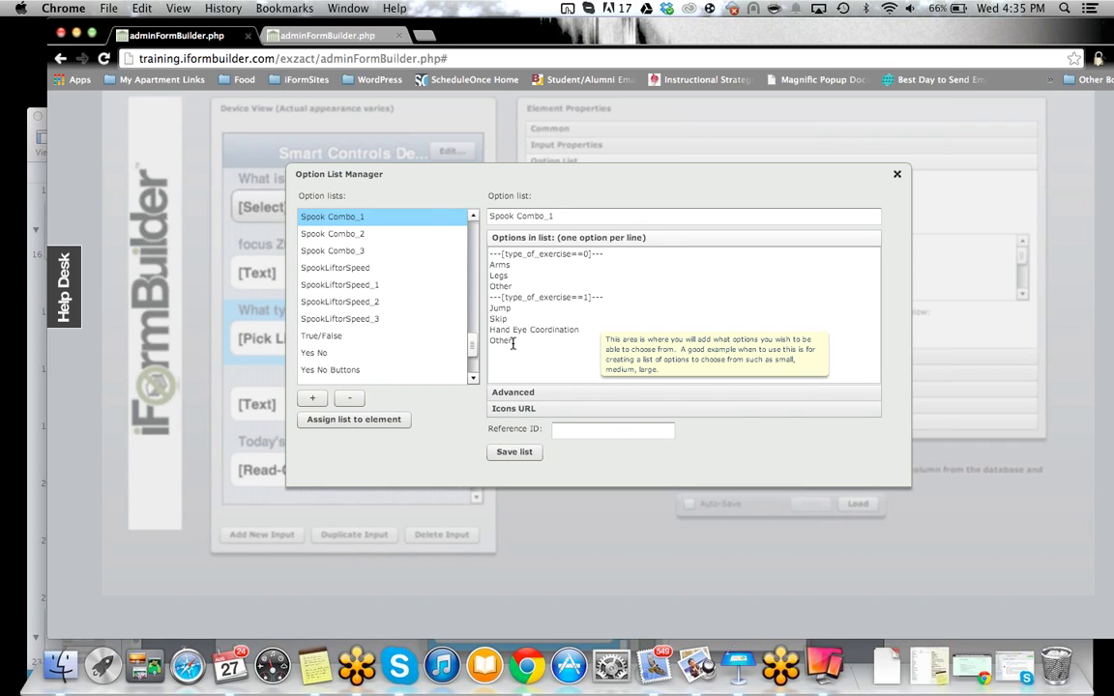
- Examine the key values of both Other options in the Spook Combo_1 list's advanced table, then close the Option List Manager
{"action": "left_click", "coordinate": [529, 392]}
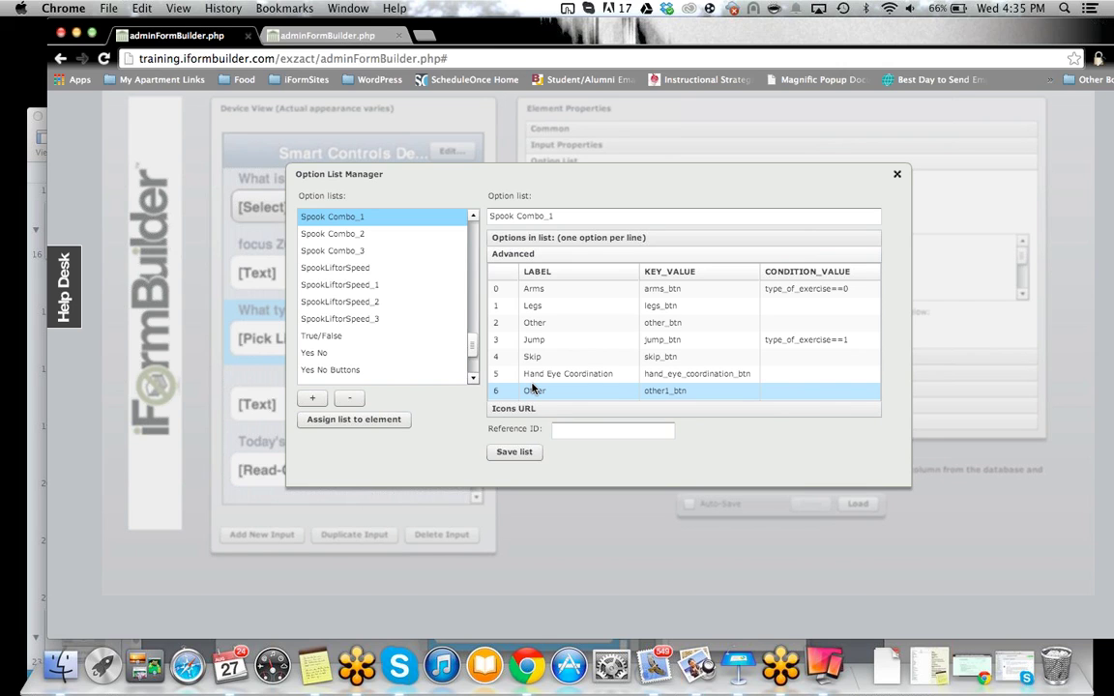
{"action": "double_click", "coordinate": [684, 329]}
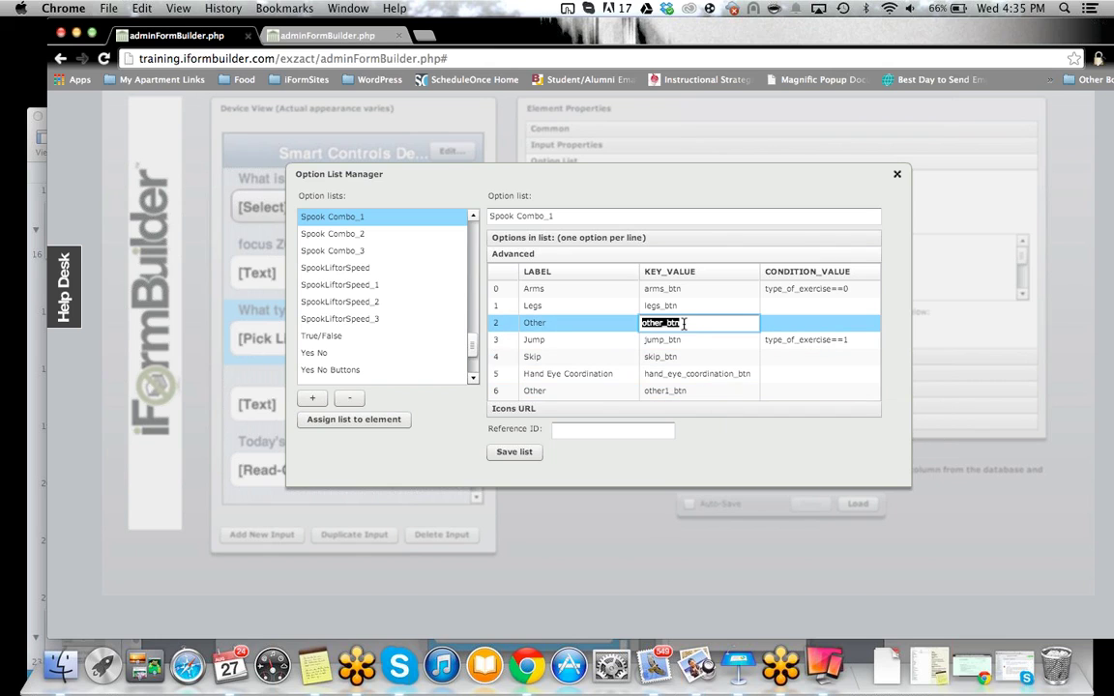
{"action": "double_click", "coordinate": [686, 392]}
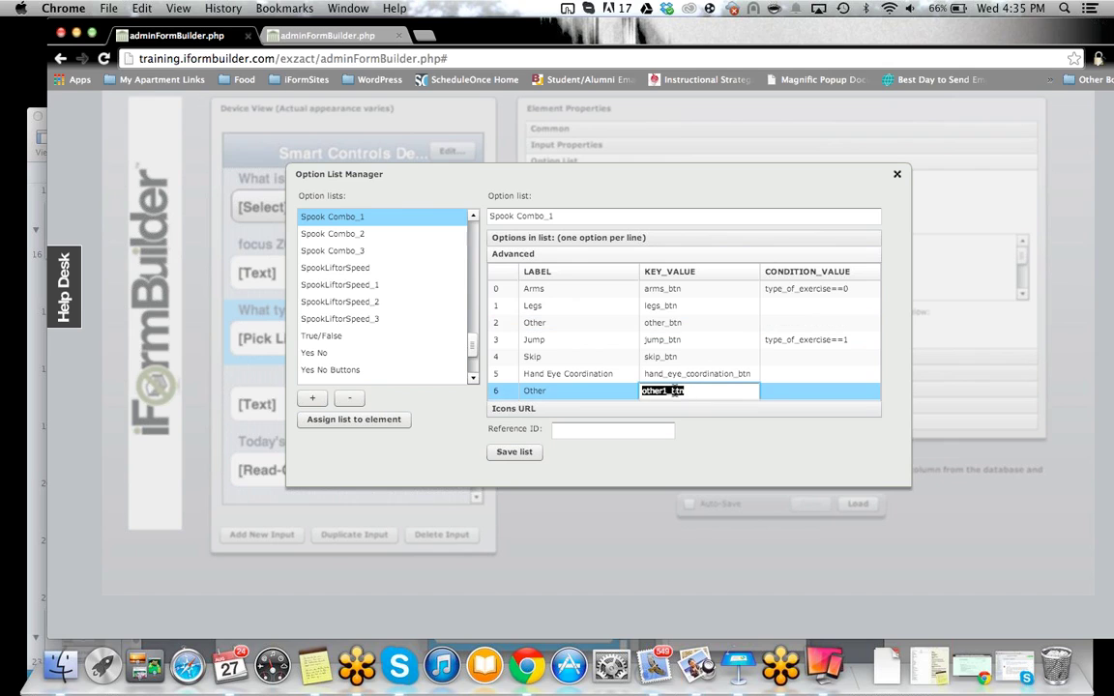
{"action": "double_click", "coordinate": [674, 322]}
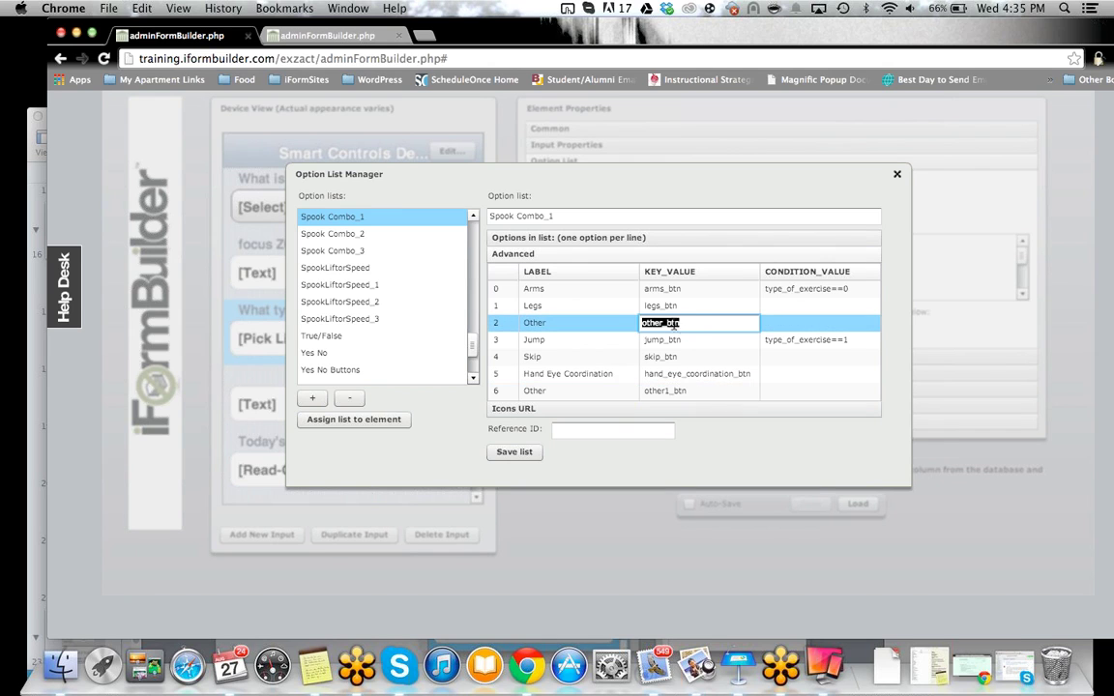
{"action": "left_click", "coordinate": [677, 323]}
{"action": "left_click", "coordinate": [898, 175]}
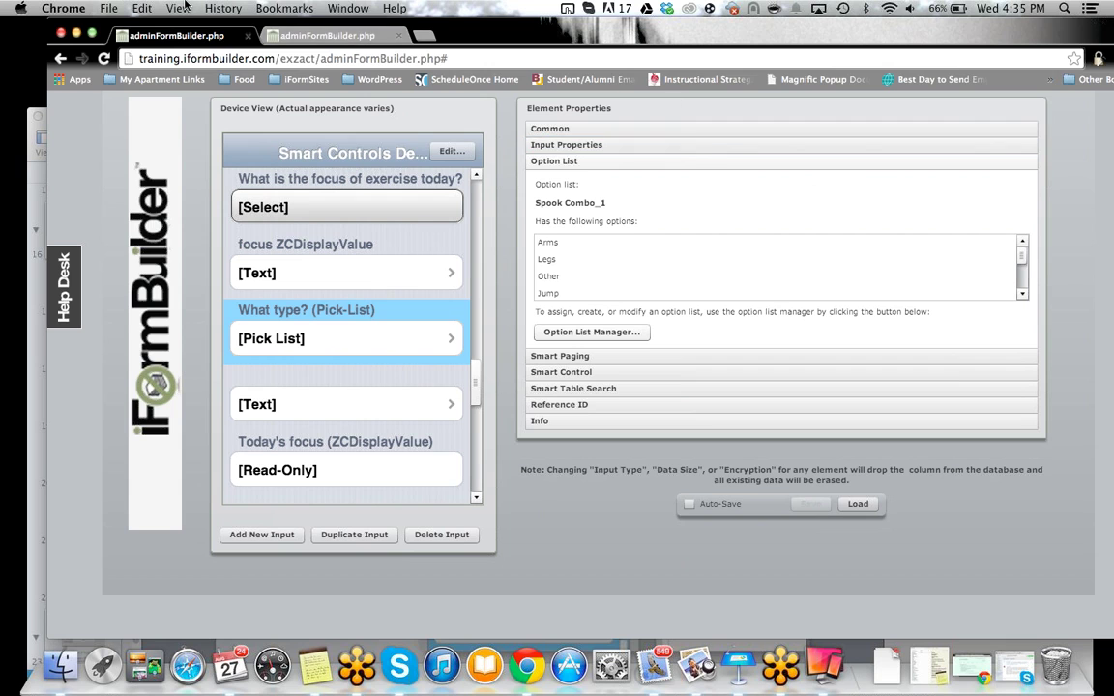
- Minimize the browser window to return to the Keynote presentation and move its window up to show the whole slide
{"action": "left_click", "coordinate": [77, 35]}
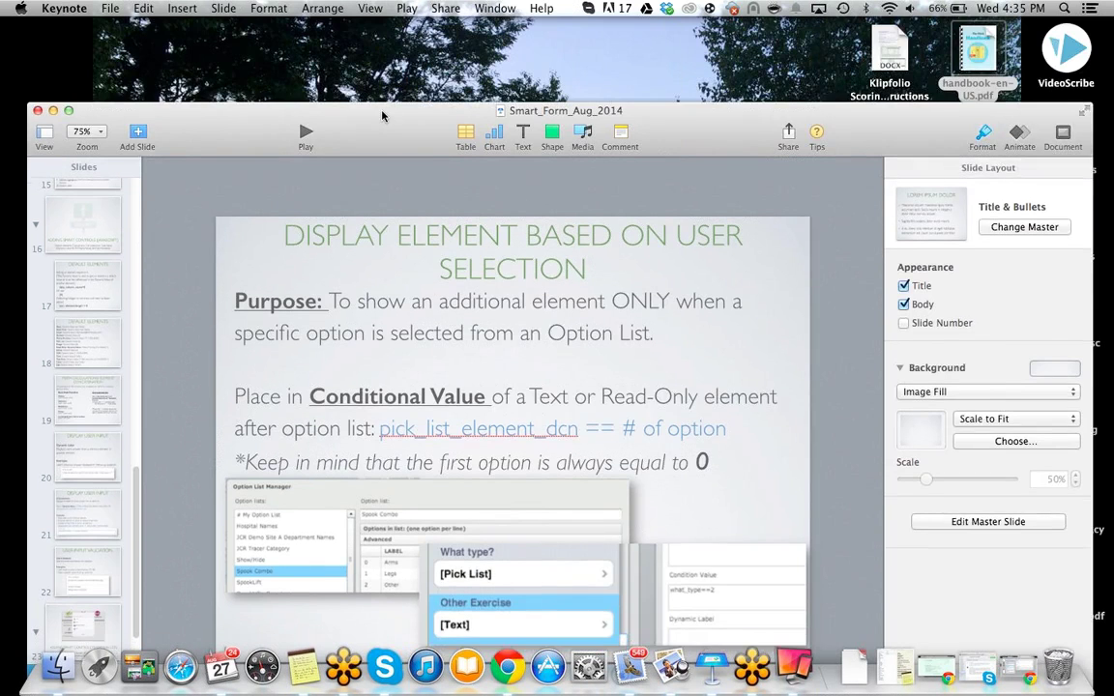
{"action": "double_click", "coordinate": [344, 101]}
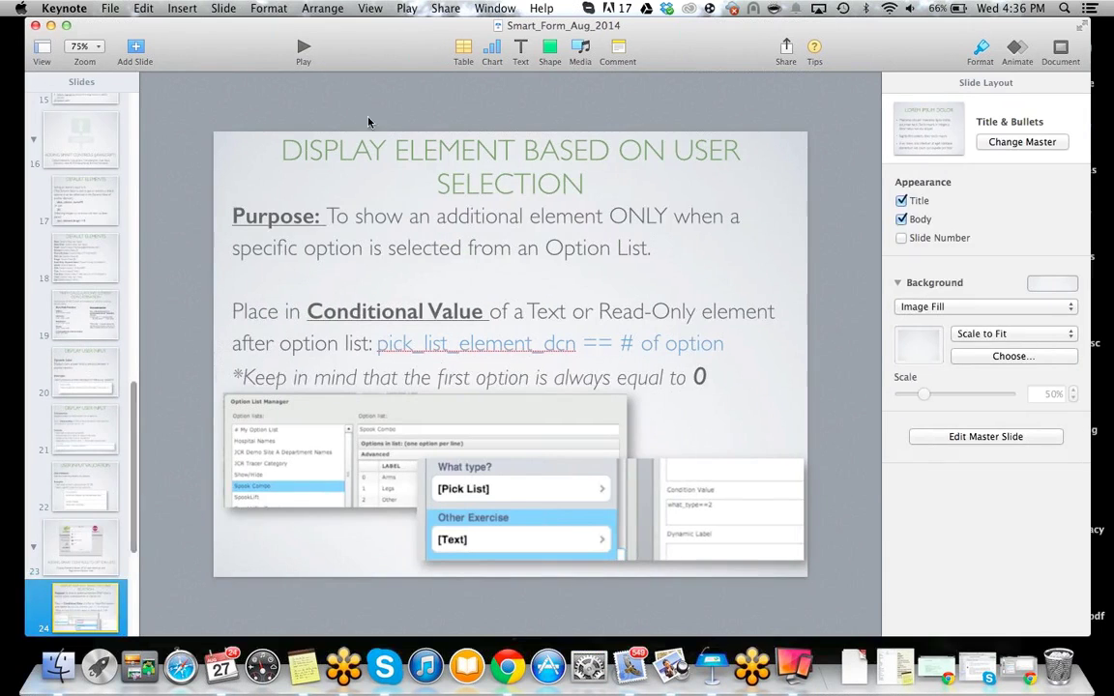